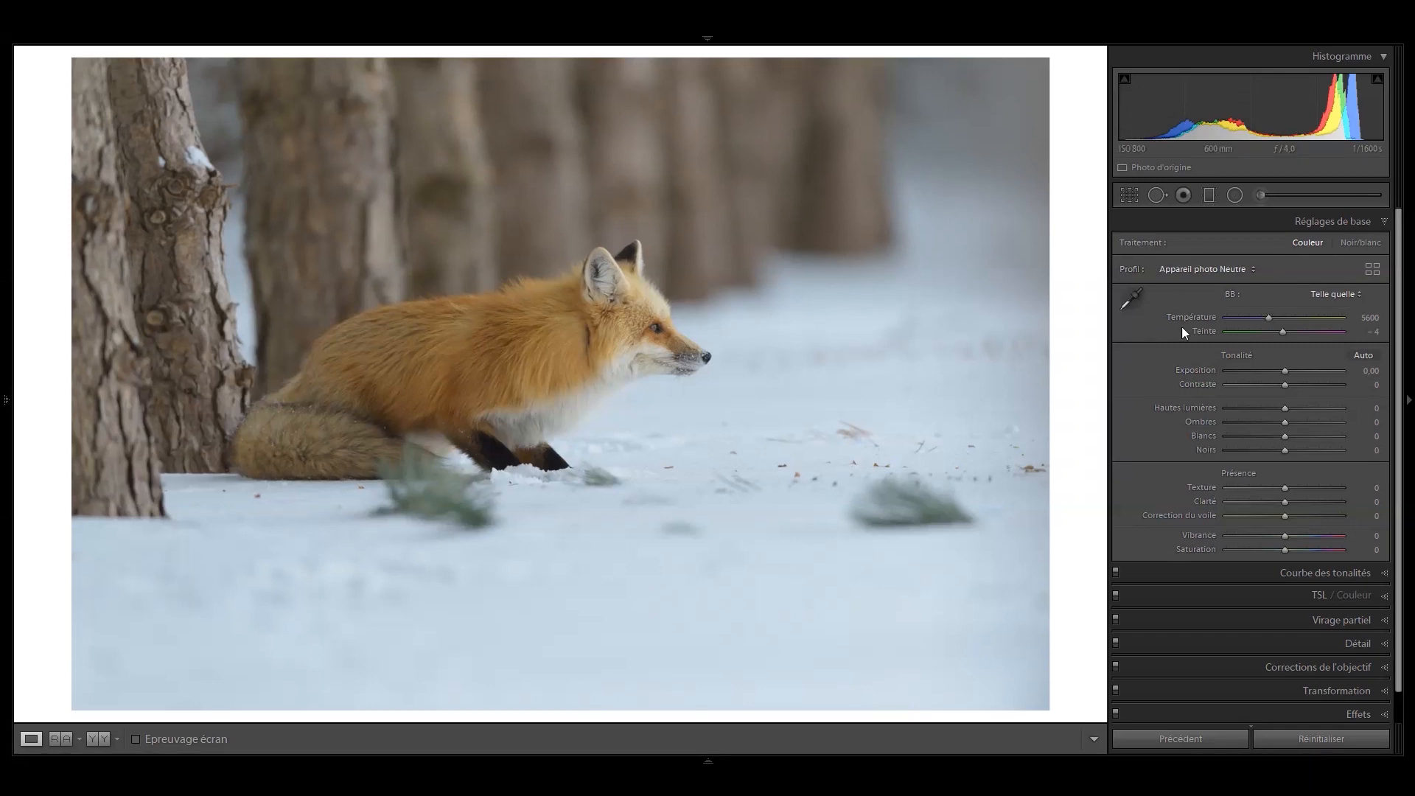
left_click_drag(1269, 317, 1286, 317)
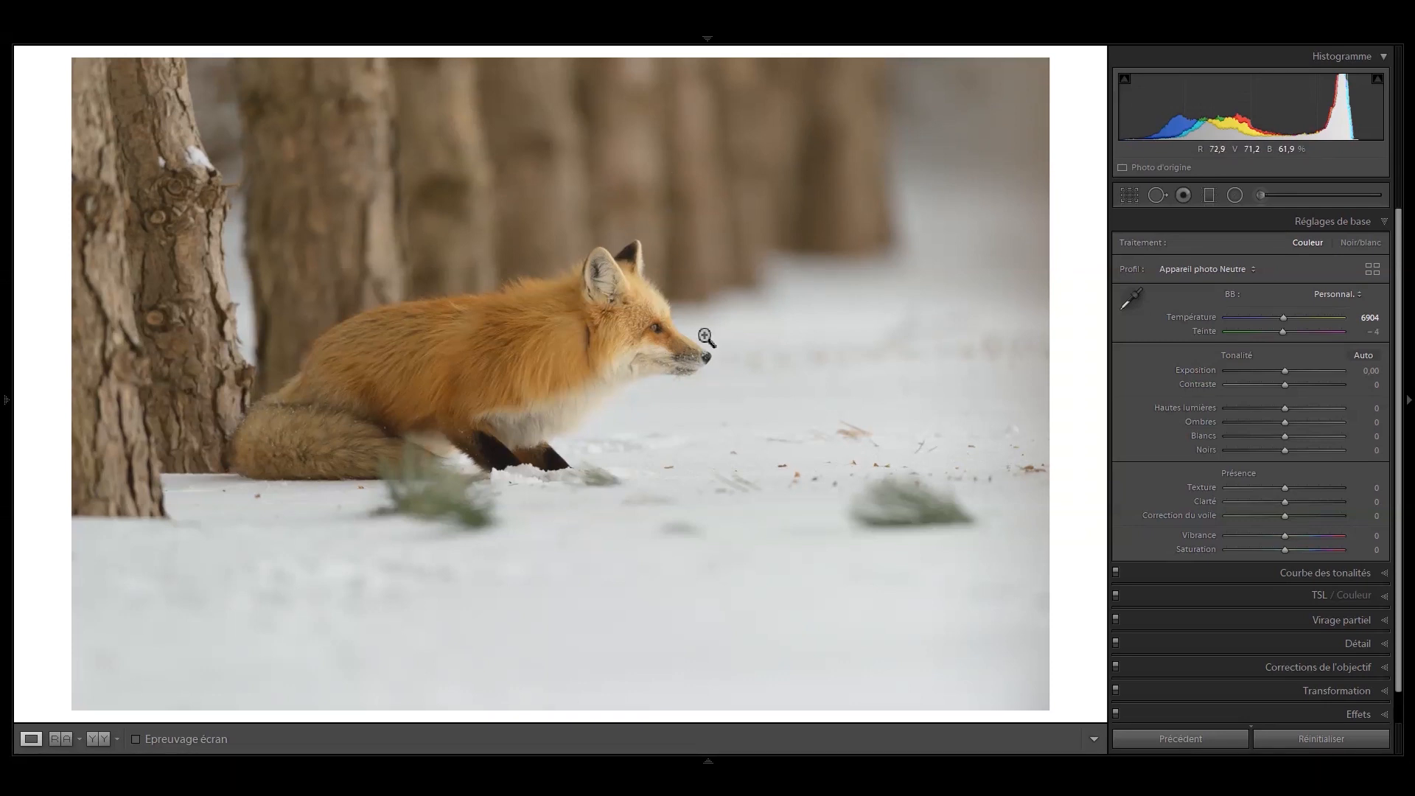
double_click(1188, 316)
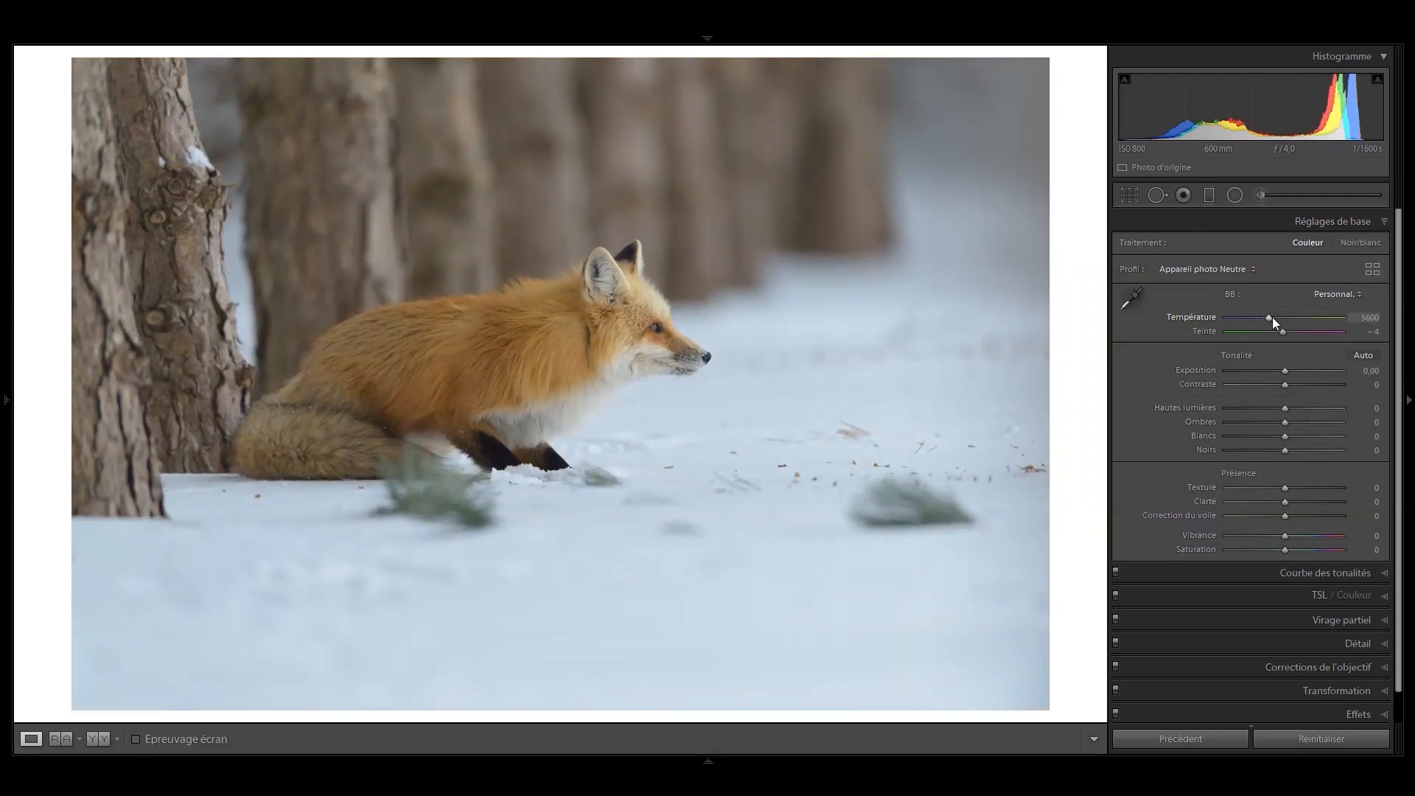
left_click_drag(1271, 318, 1281, 318)
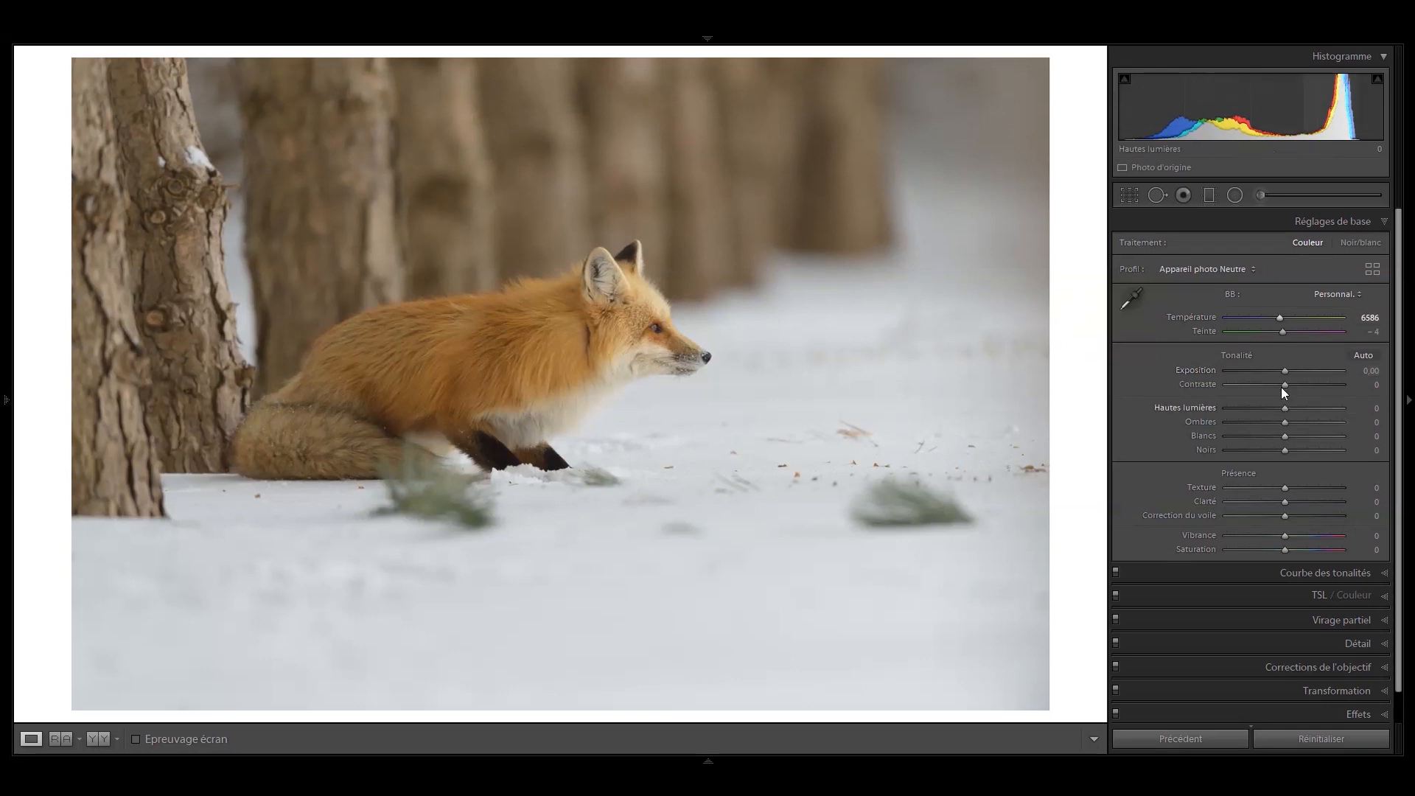
left_click_drag(1279, 317, 1276, 318)
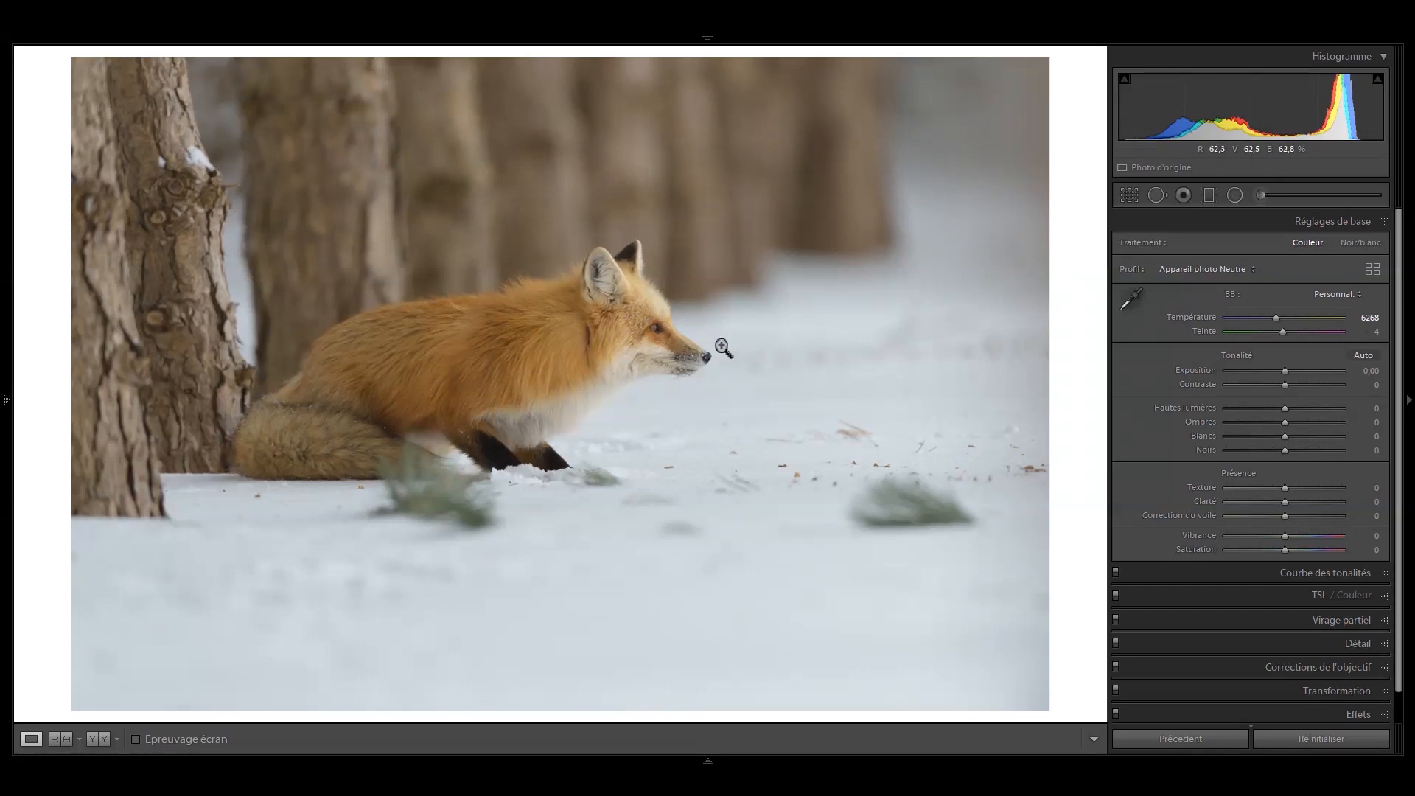
left_click_drag(1277, 317, 1275, 317)
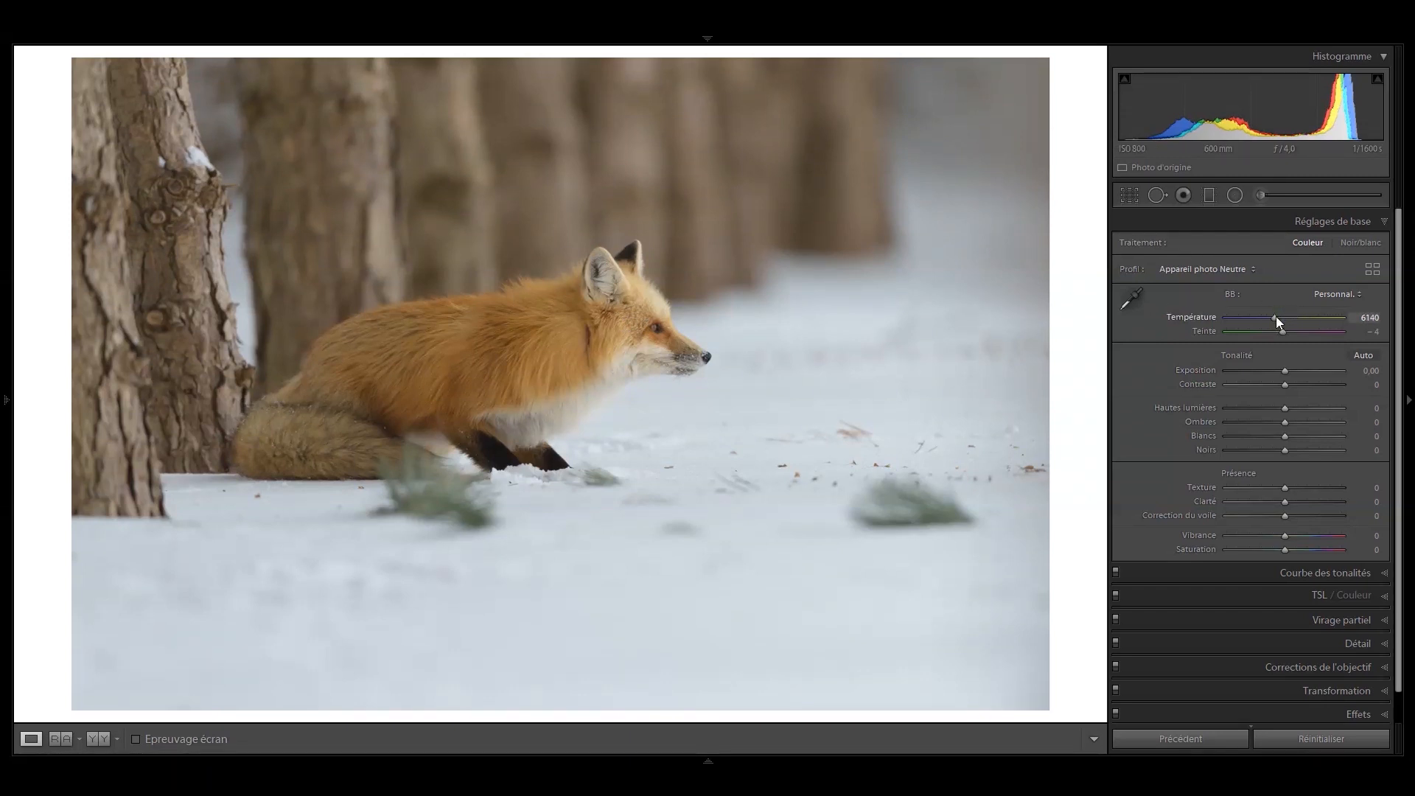
double_click(1201, 319)
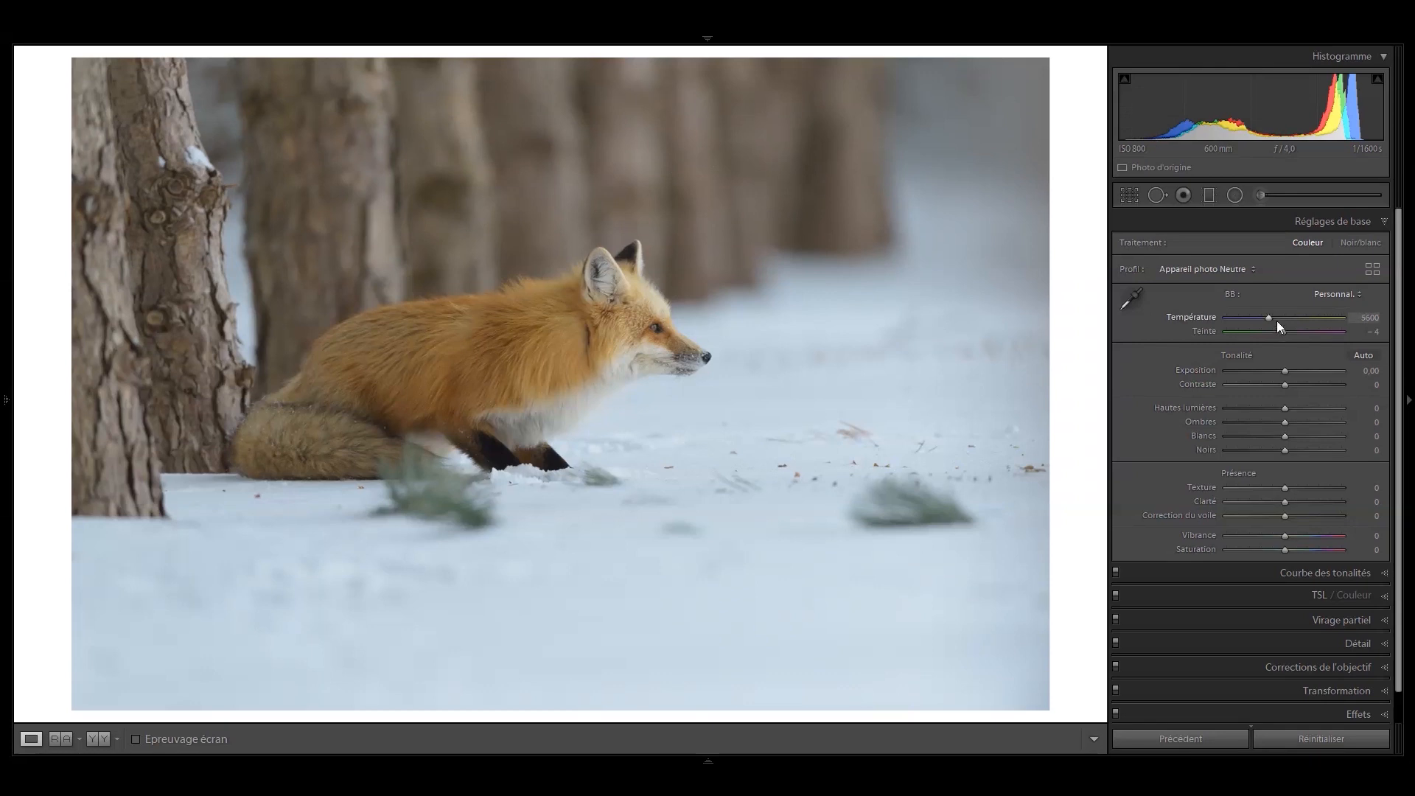
Warm the fox photo by setting the white balance temperature to 6076.
left_click_drag(1272, 317, 1276, 319)
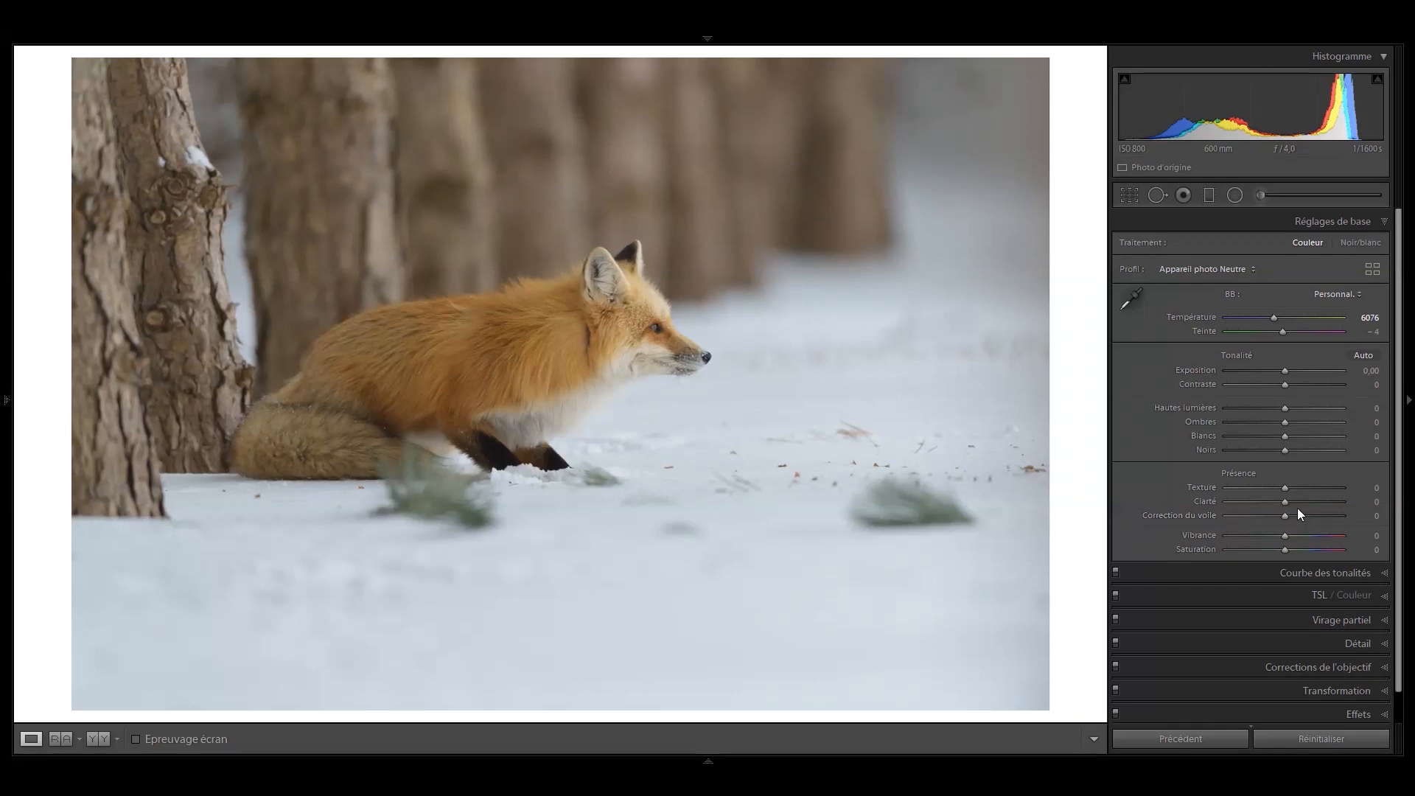
Reduce the saturation of the blues to -52 in the TSL colour adjustments.
scroll(1399, 404, "down", 1)
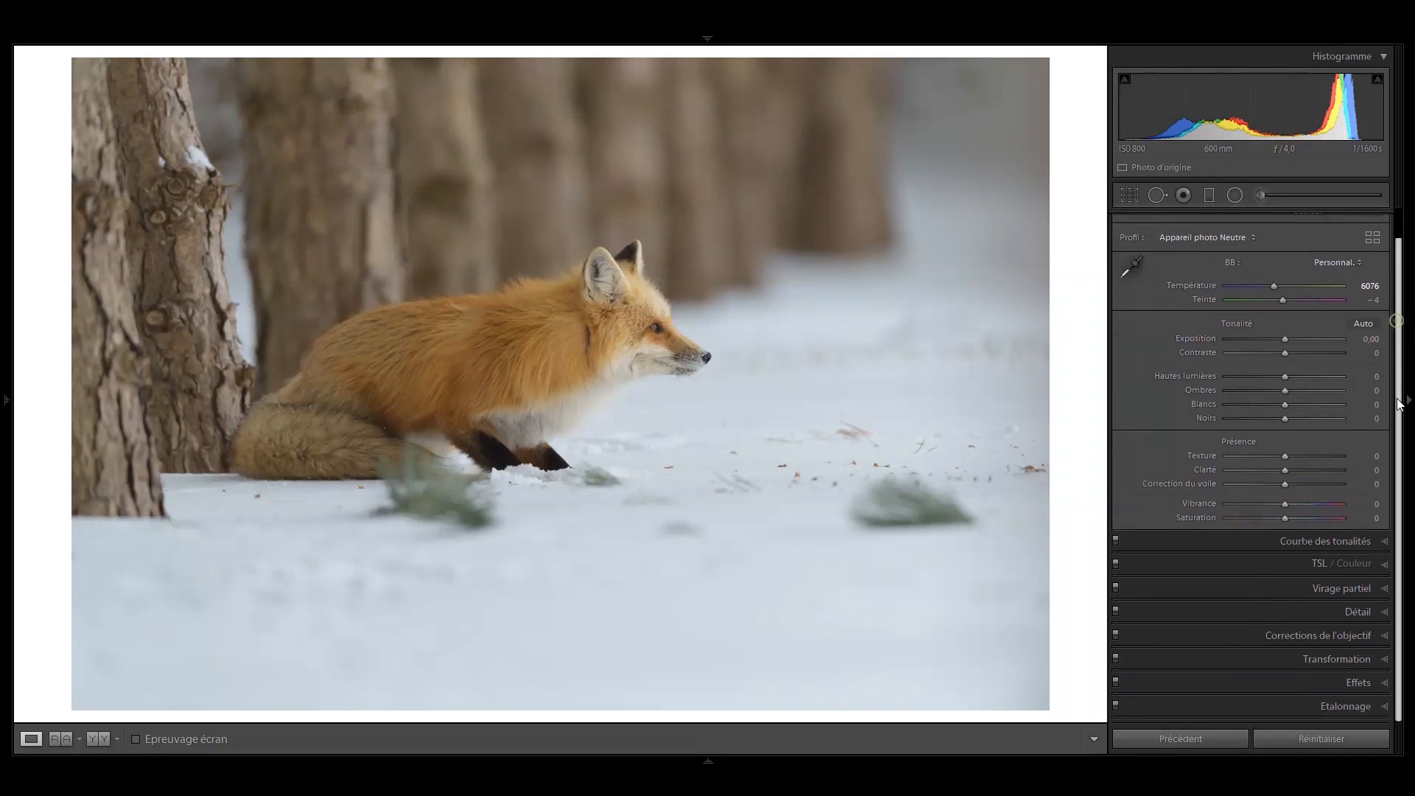
left_click(1318, 564)
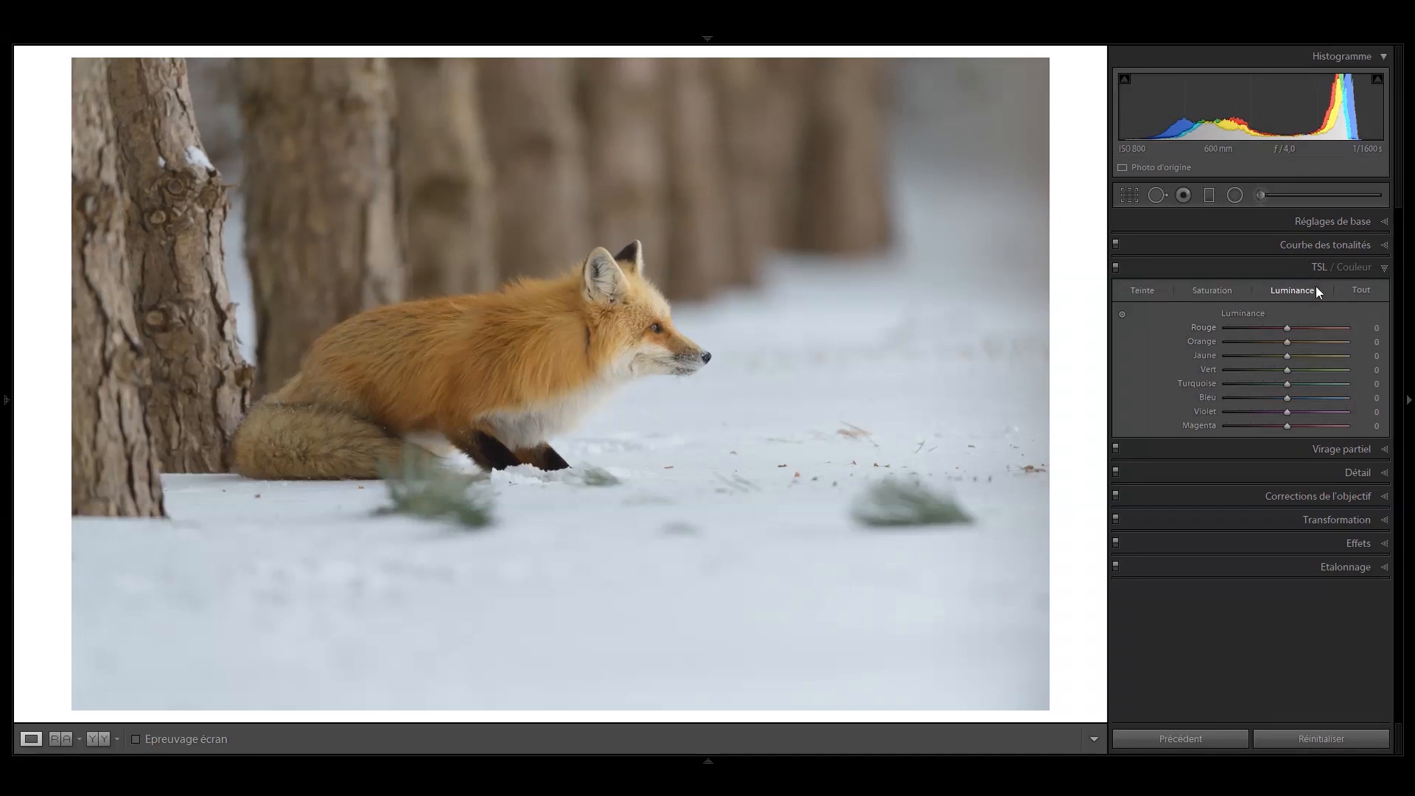
left_click(1361, 290)
scroll(1388, 381, "down", 4)
scroll(1388, 381, "up", 4)
left_click(1215, 291)
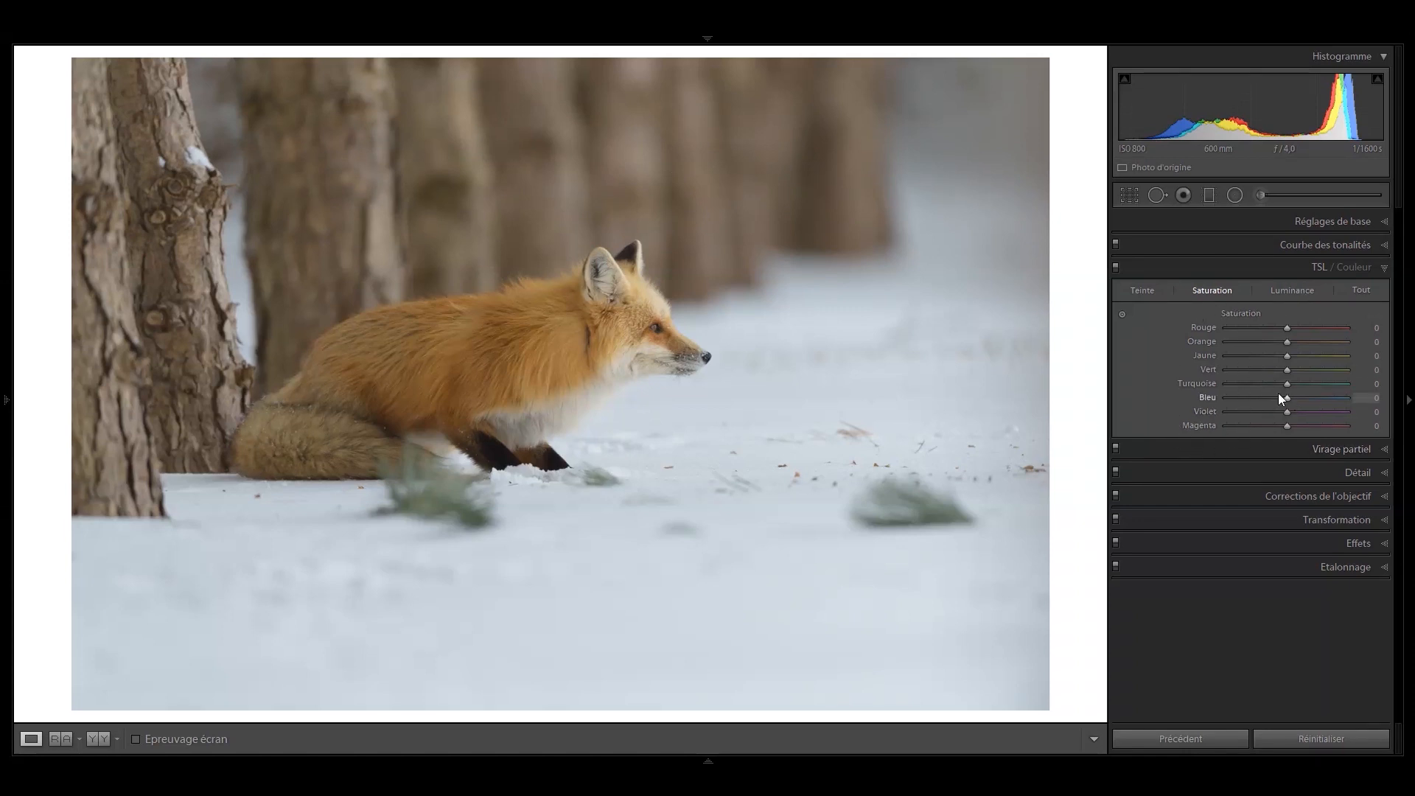
left_click(1258, 397)
mouse_move(1258, 396)
left_mouse_down()
mouse_move(1213, 395)
mouse_move(1254, 396)
left_mouse_up()
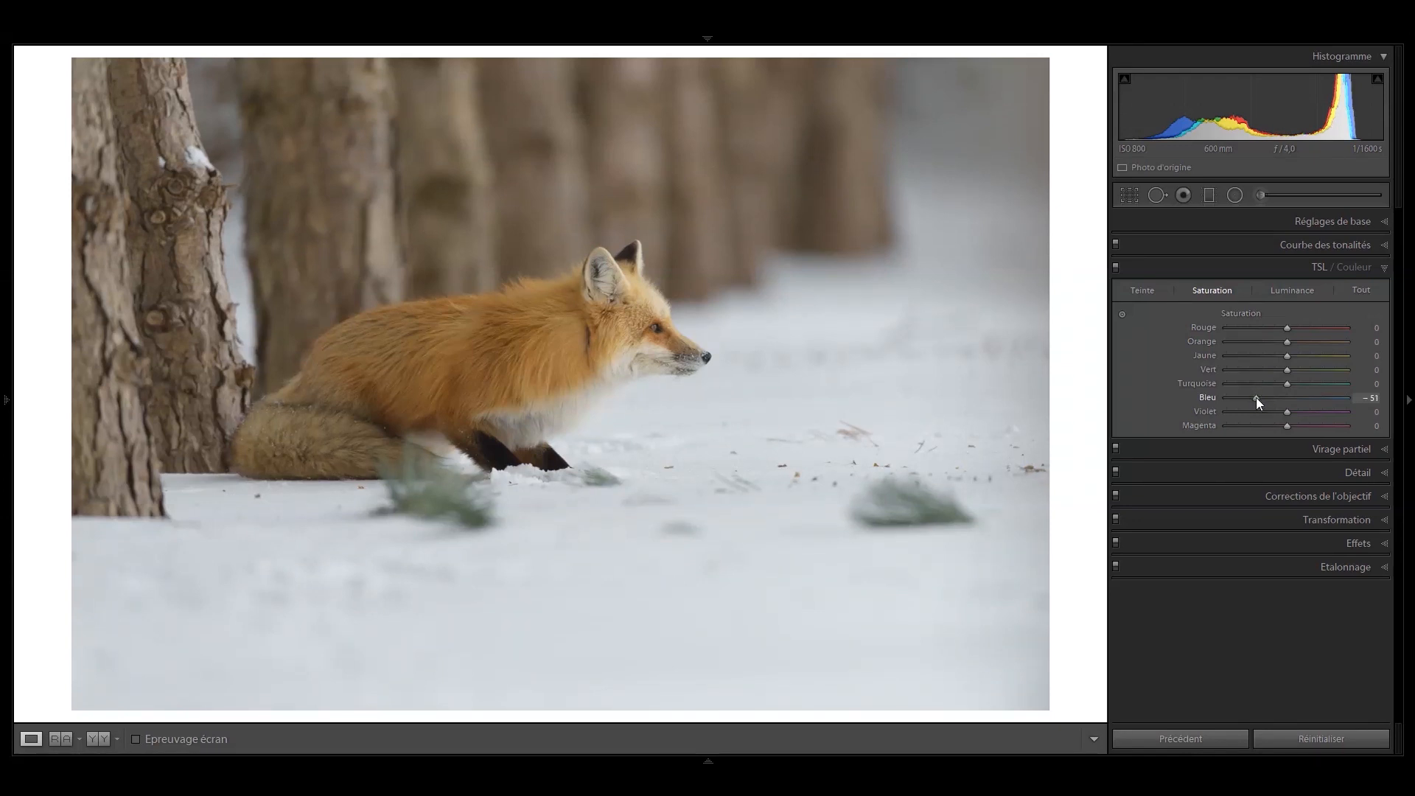
left_click_drag(1256, 396, 1258, 398)
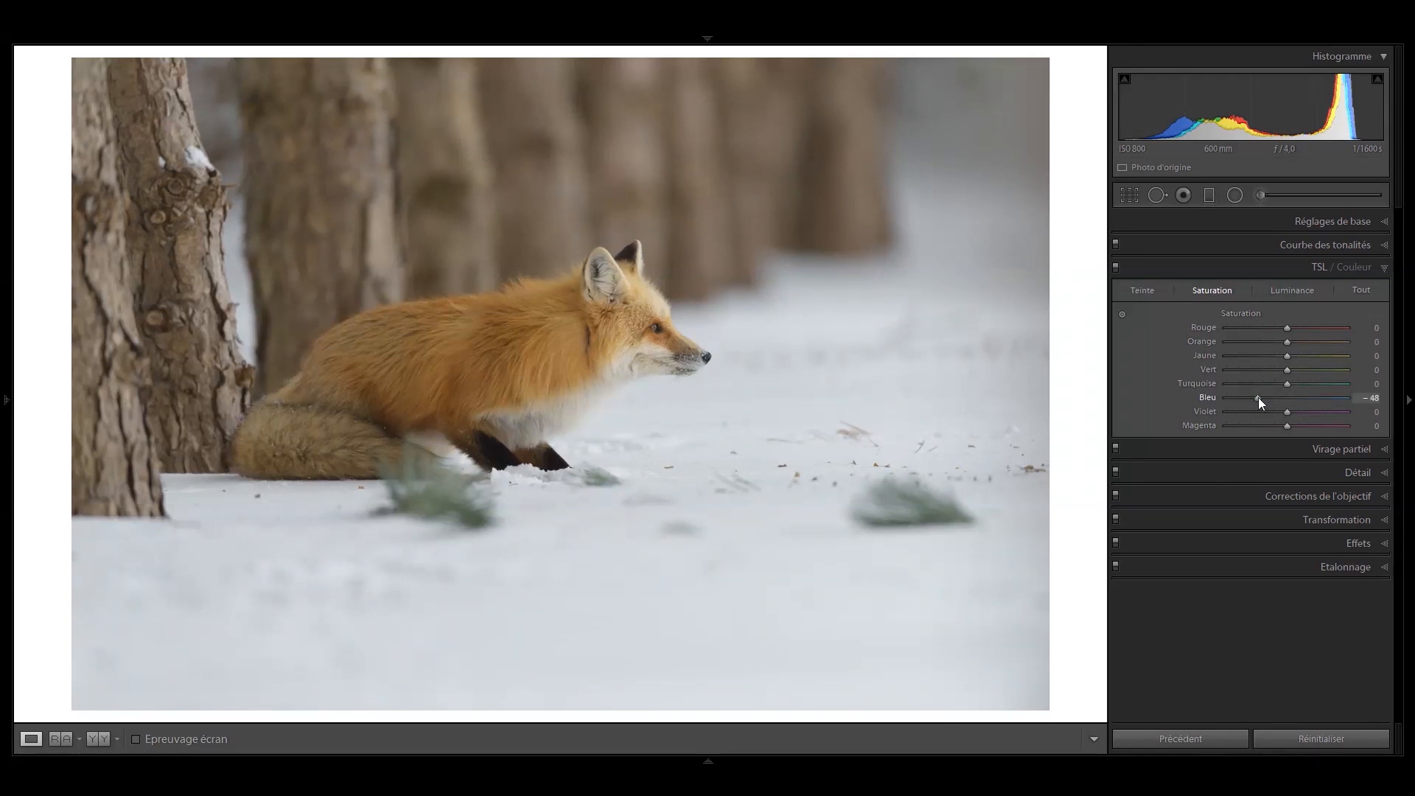
Raise the luminance of the blues to +25 in the TSL adjustments.
left_click(1296, 291)
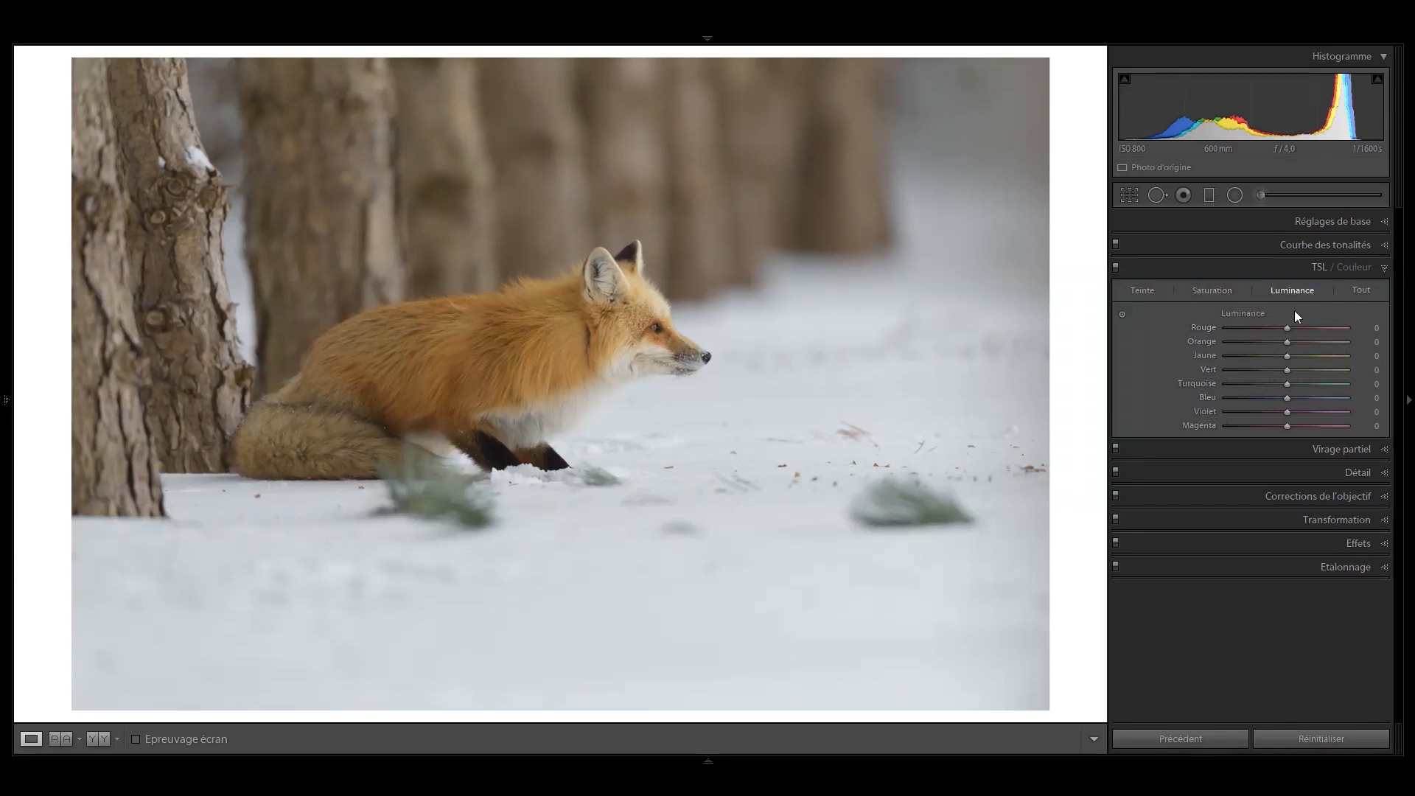
left_click_drag(1298, 398, 1302, 396)
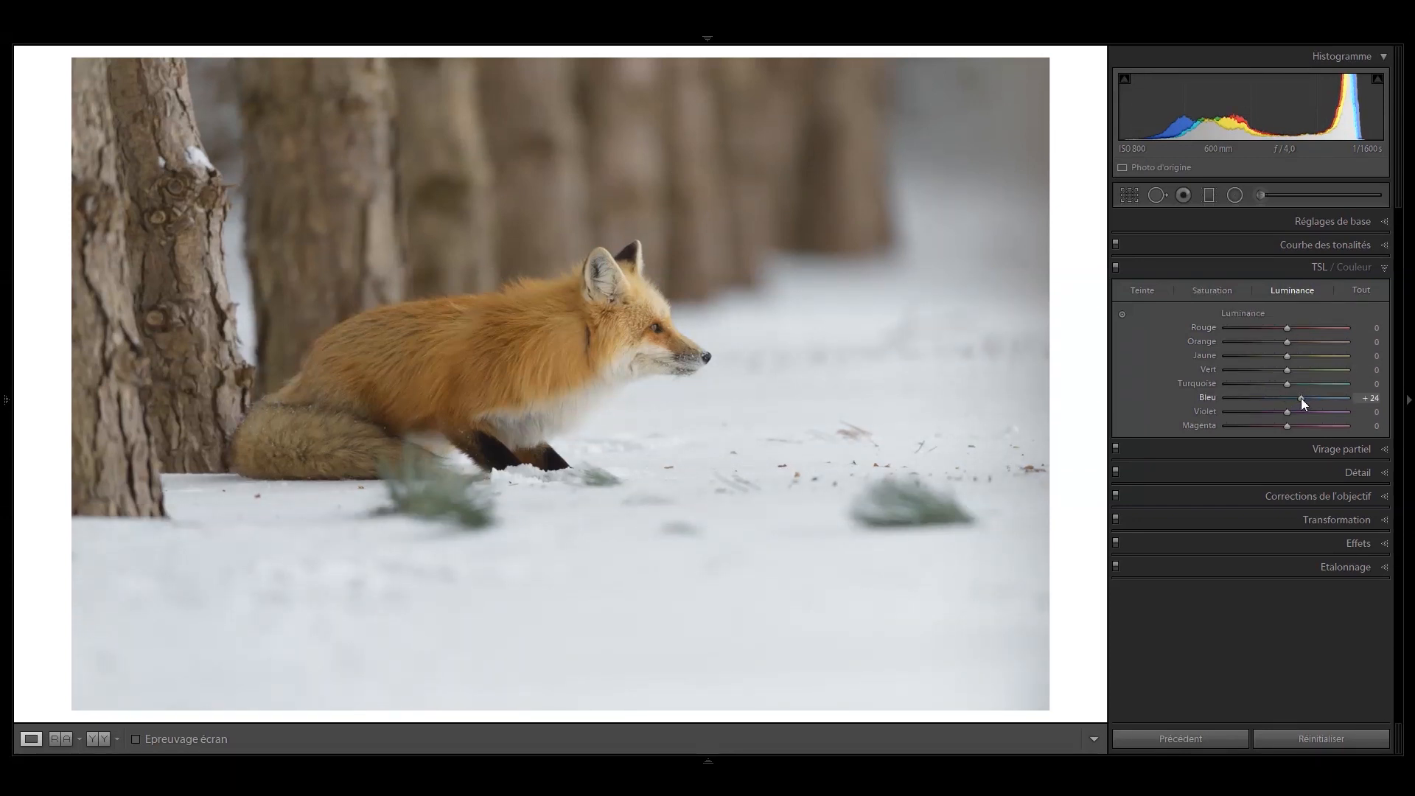
left_click_drag(1301, 399, 1303, 399)
left_click(1224, 294)
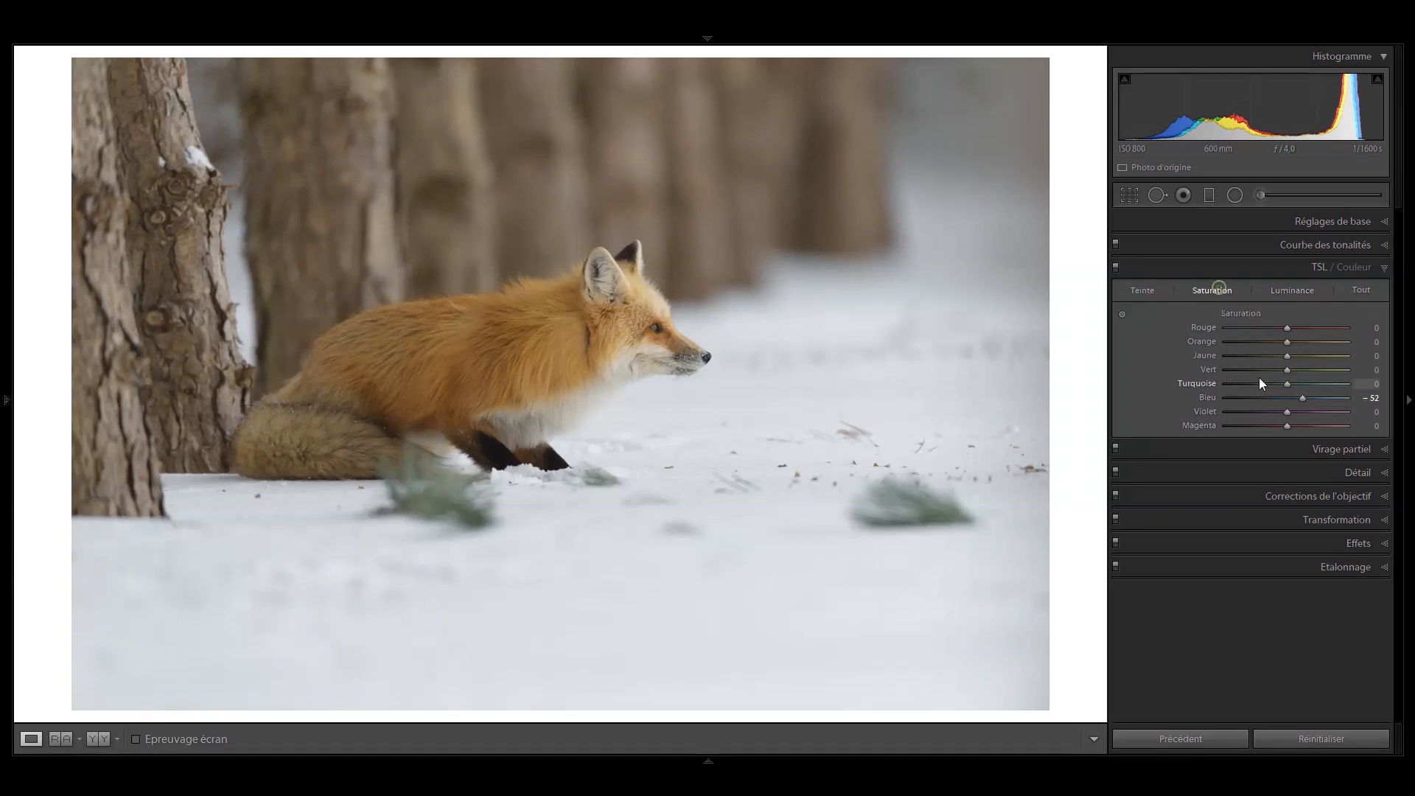
left_click(1294, 296)
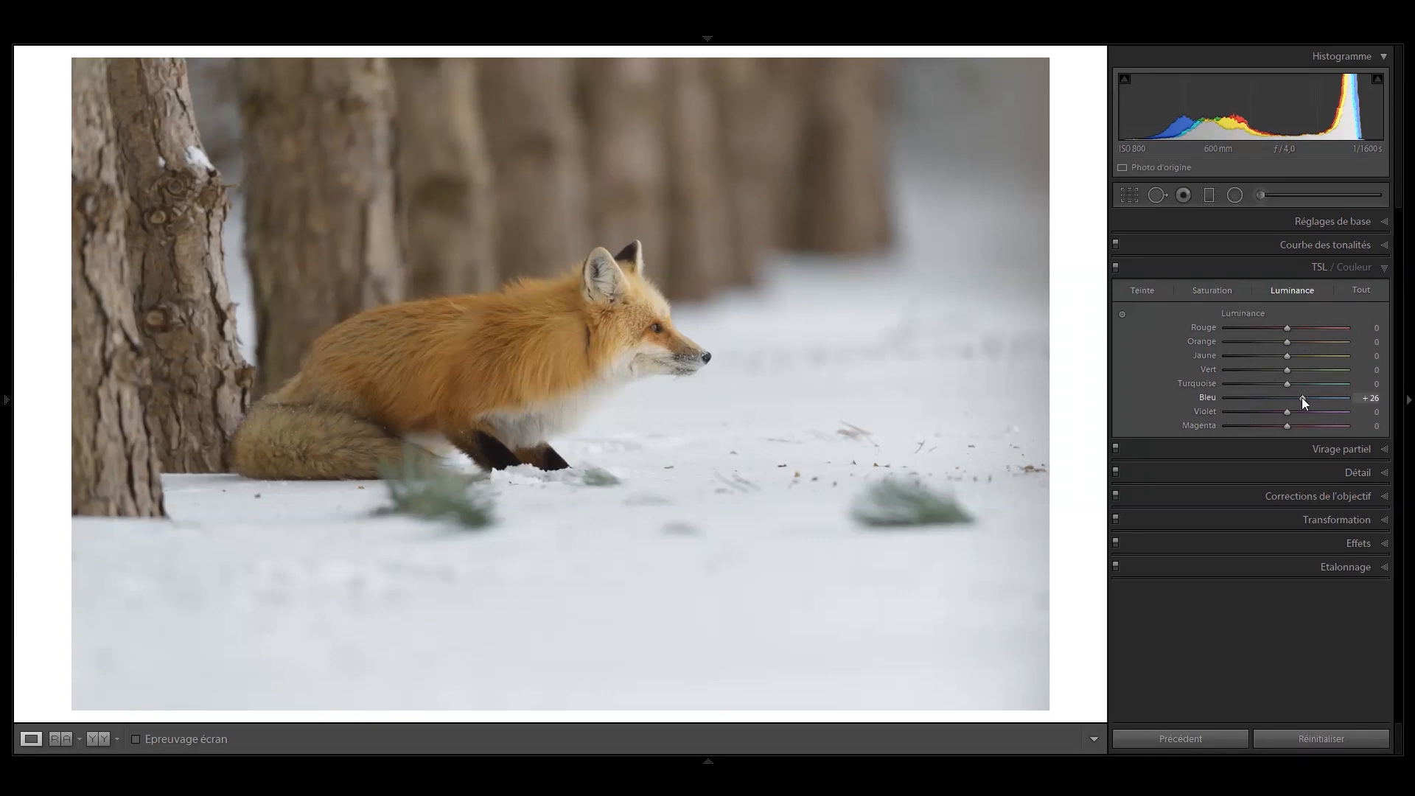
left_click(1301, 399)
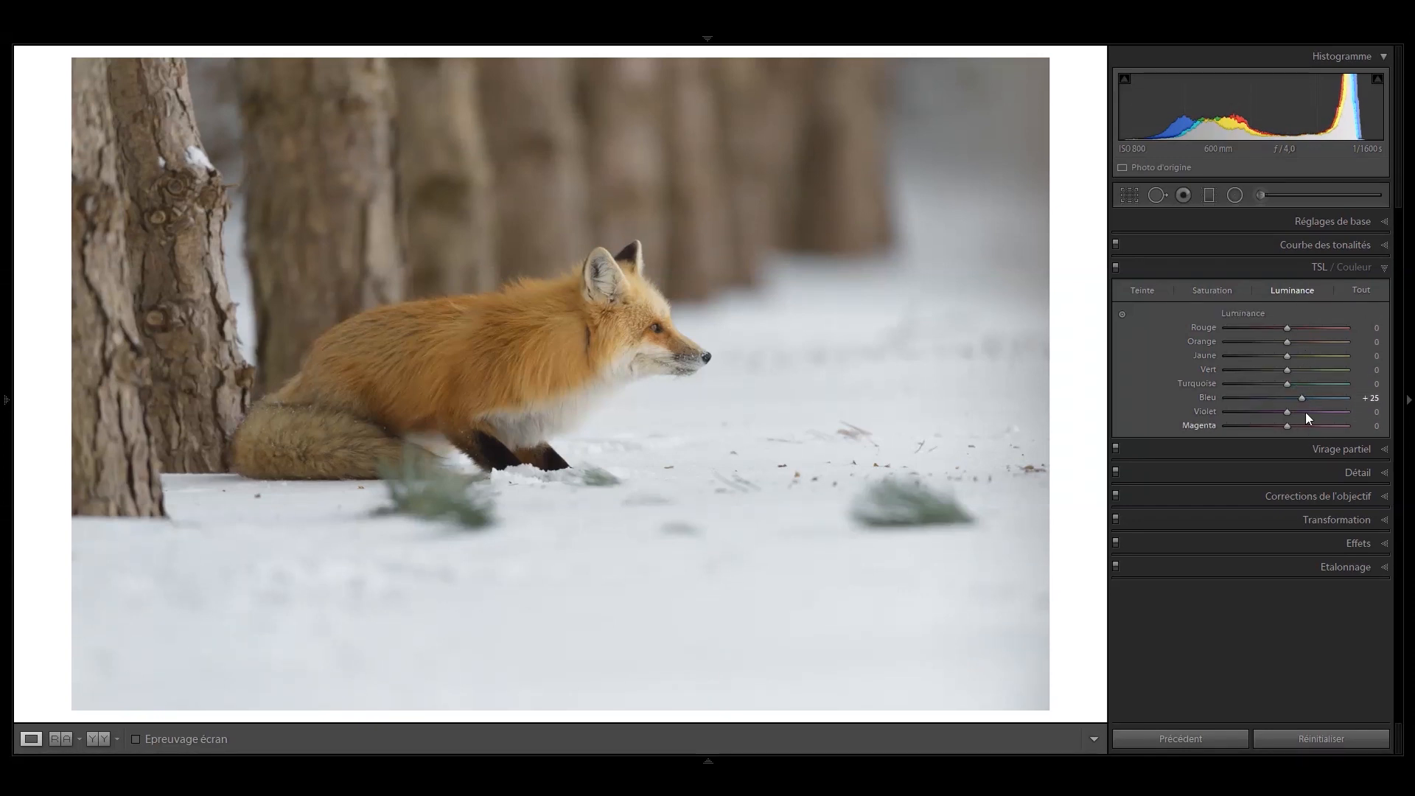
Compare the snow's colour with and without the TSL colour adjustments, leaving them enabled.
left_click(1117, 268)
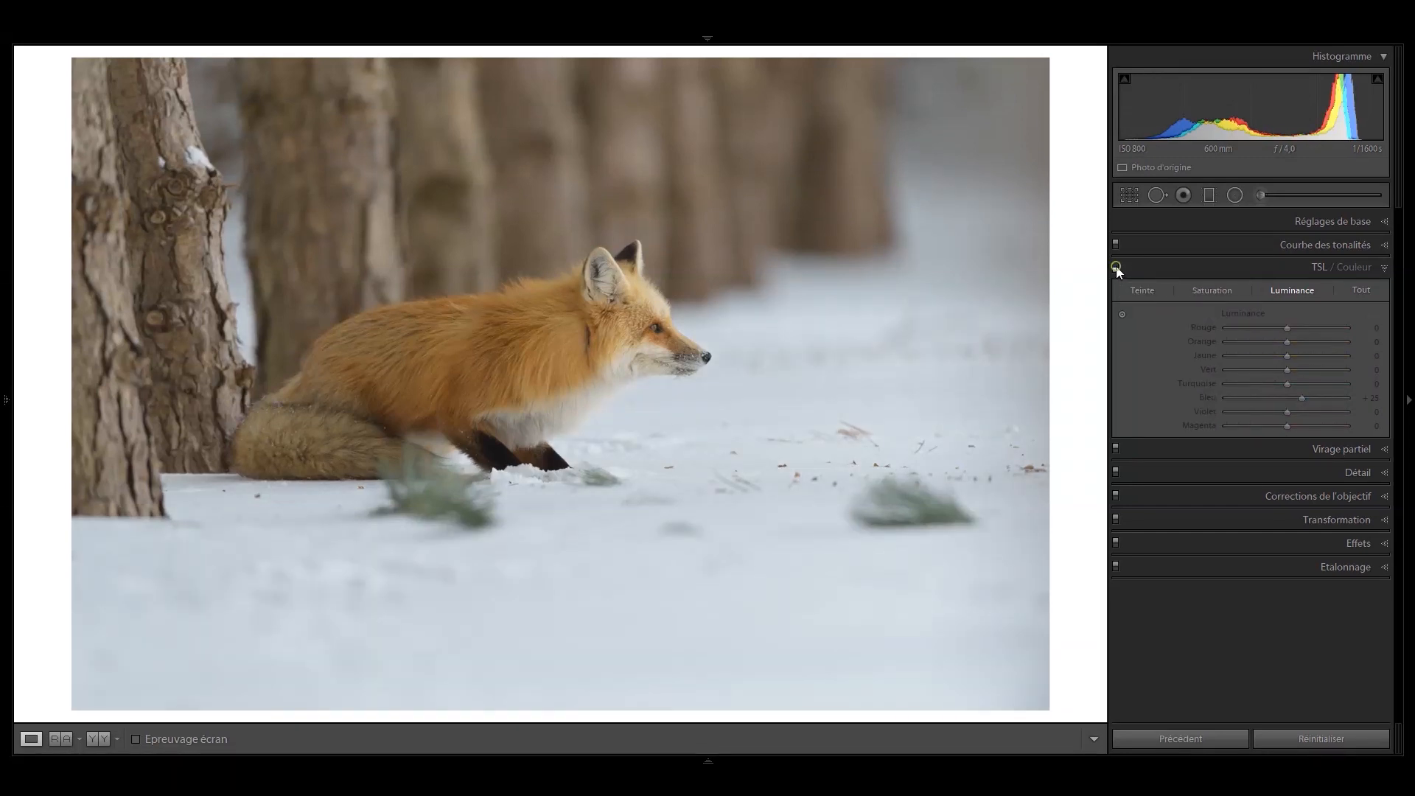
left_click(1116, 268)
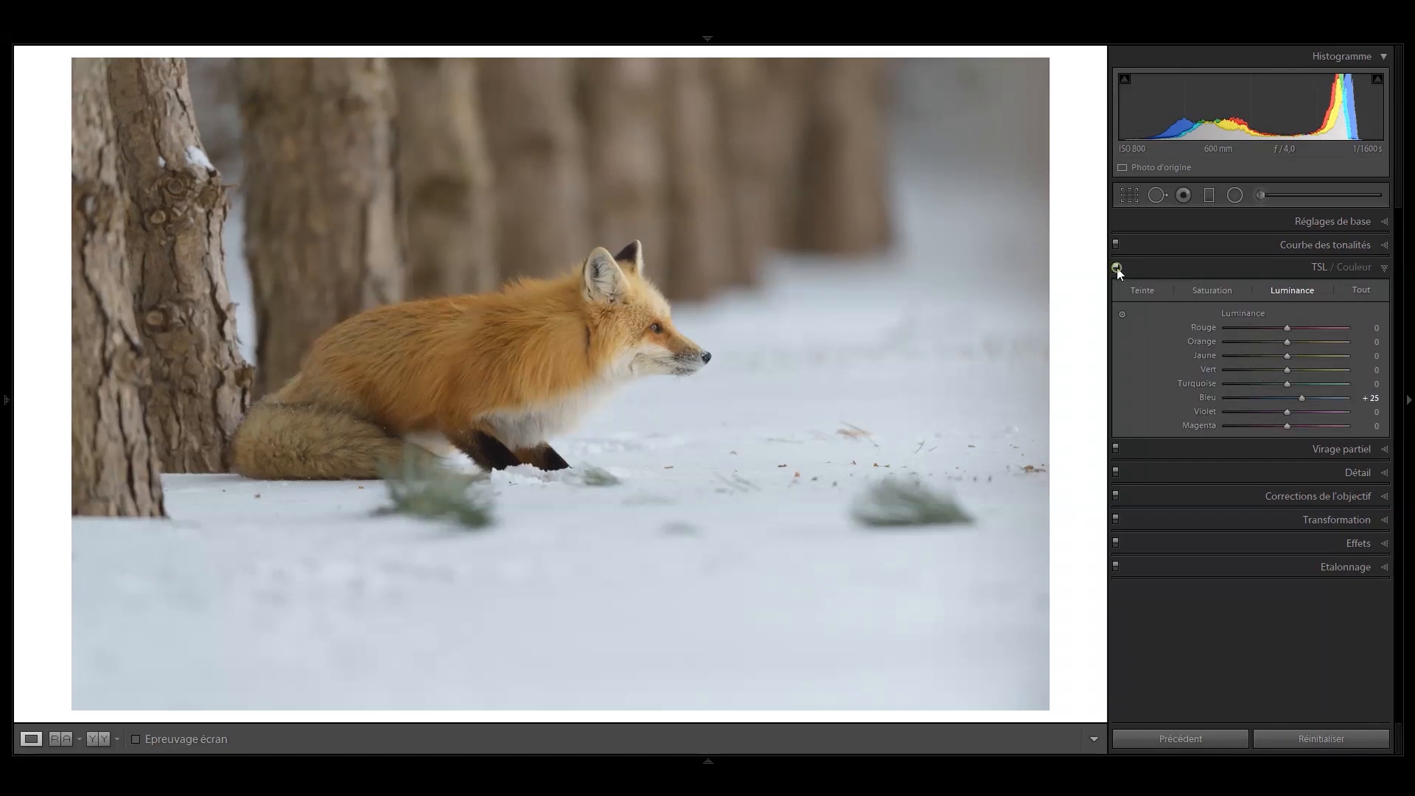
left_click(1116, 268)
left_click(1117, 268)
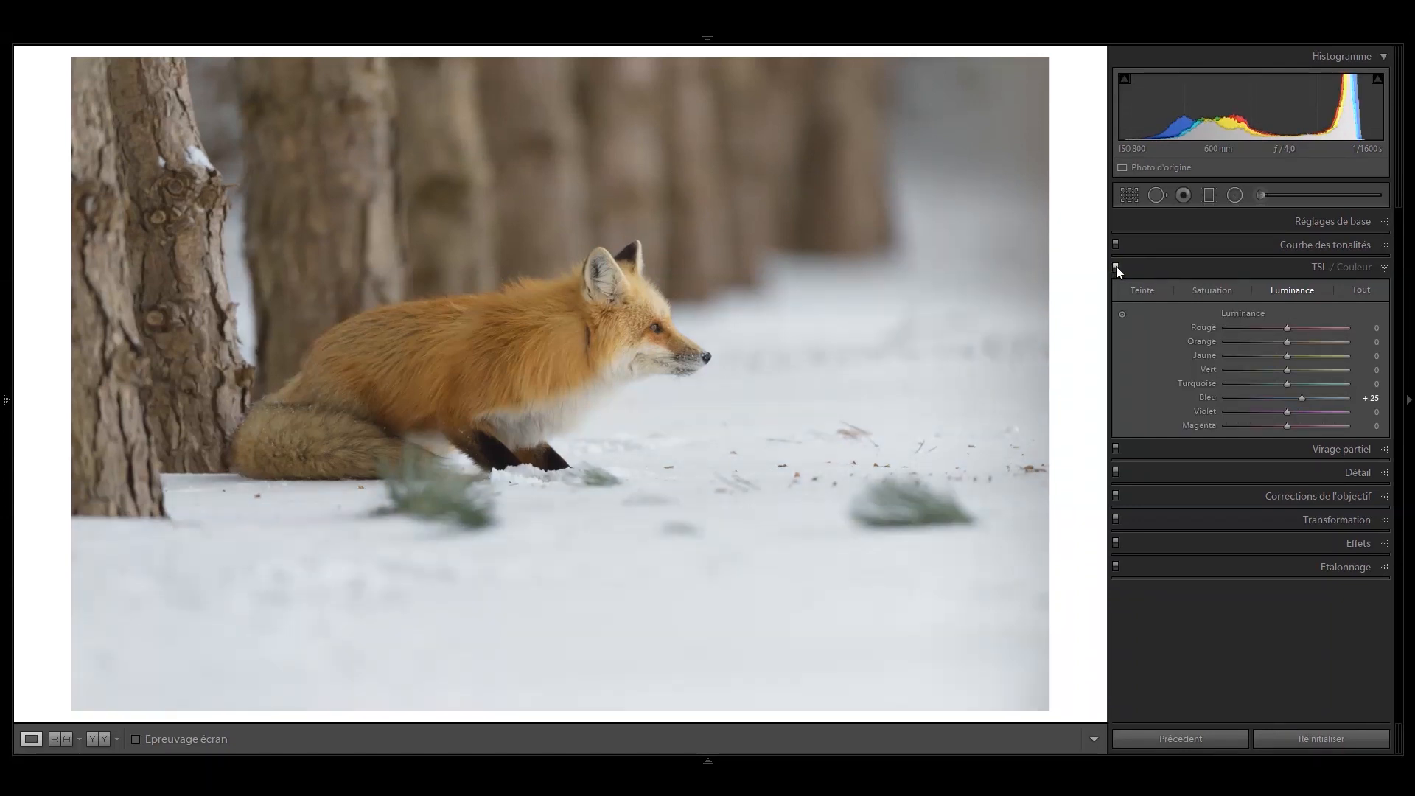
left_click(1116, 269)
left_click(1117, 268)
left_click(1117, 268)
left_click(1117, 267)
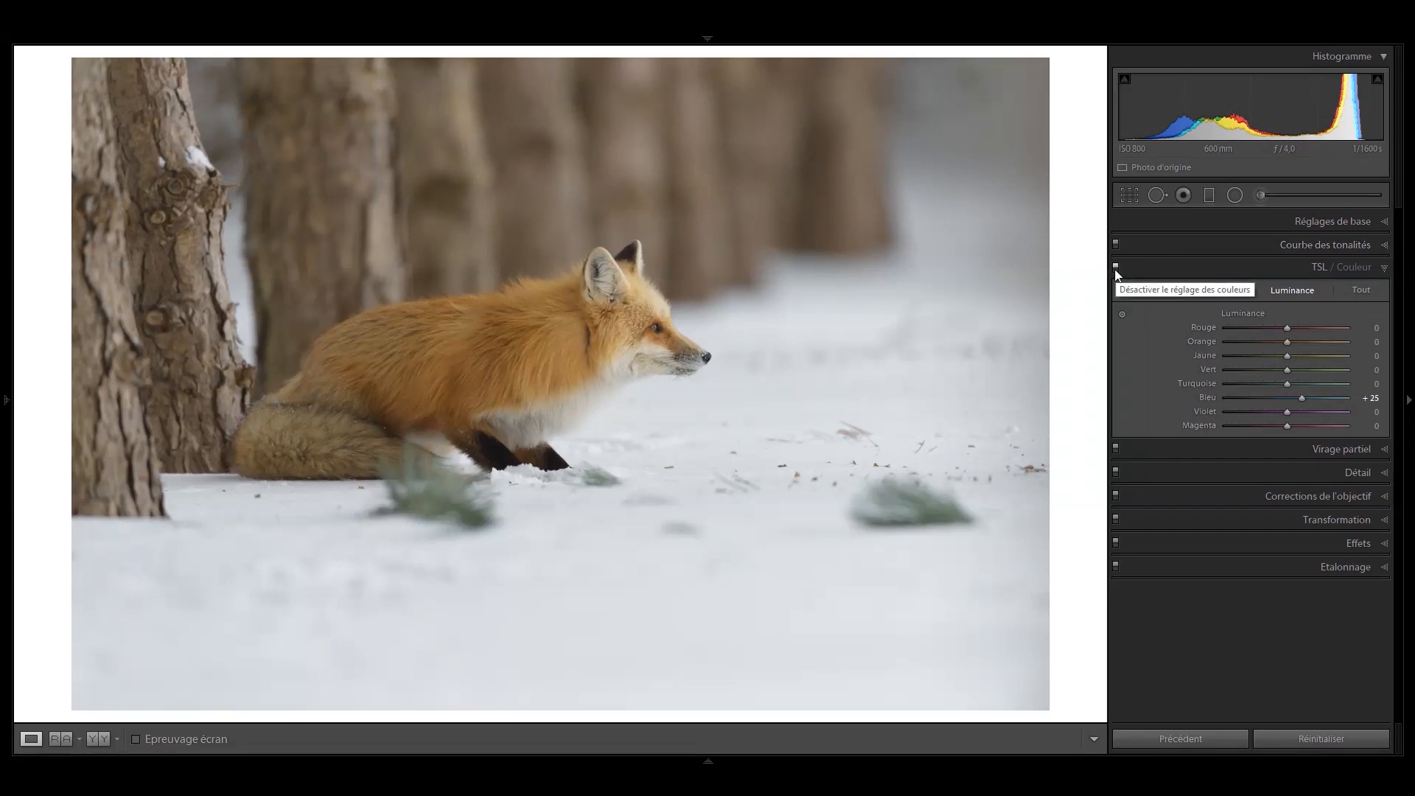
Create a virtual copy of the fox photo and reset the copy's TSL luminance and saturation adjustments.
right_click(711, 364)
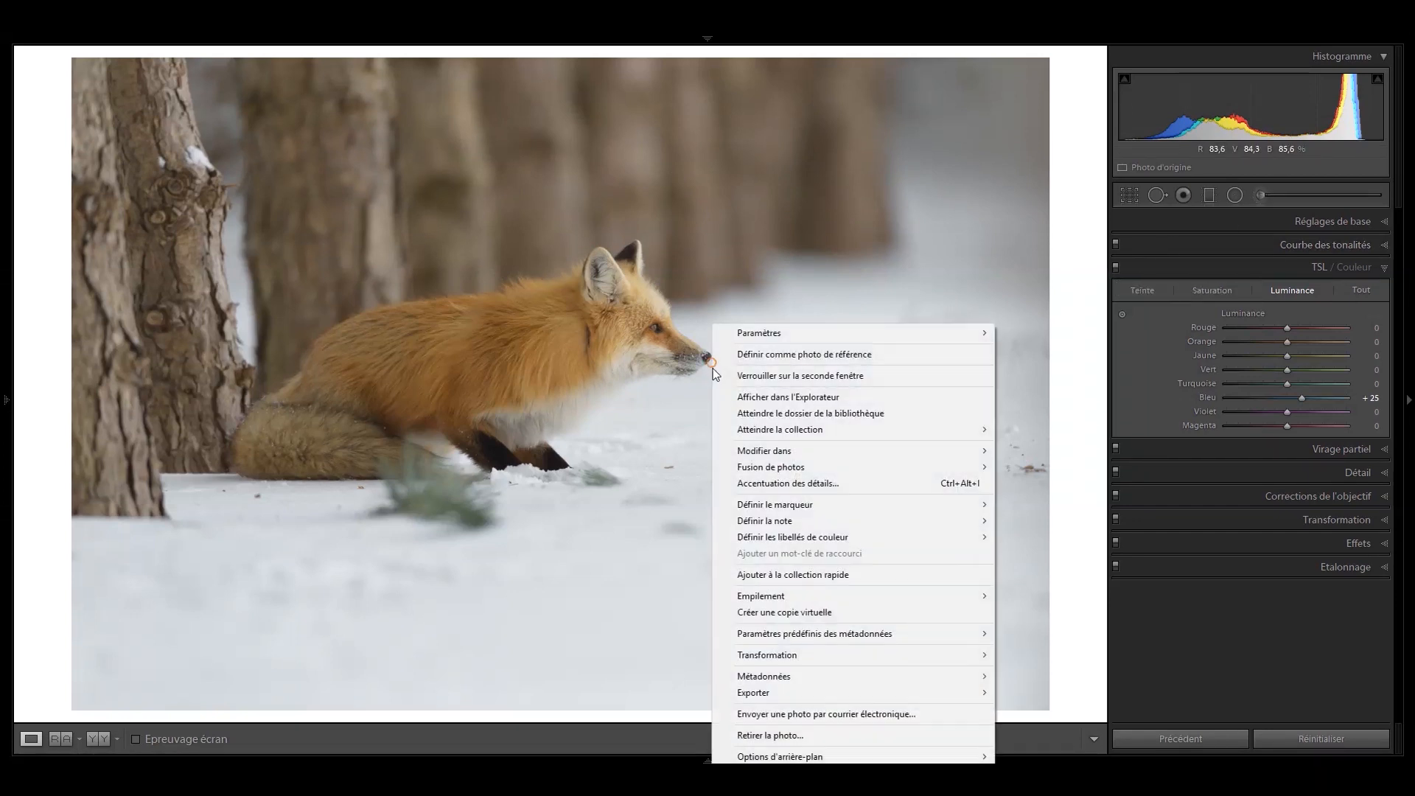
left_click(802, 613)
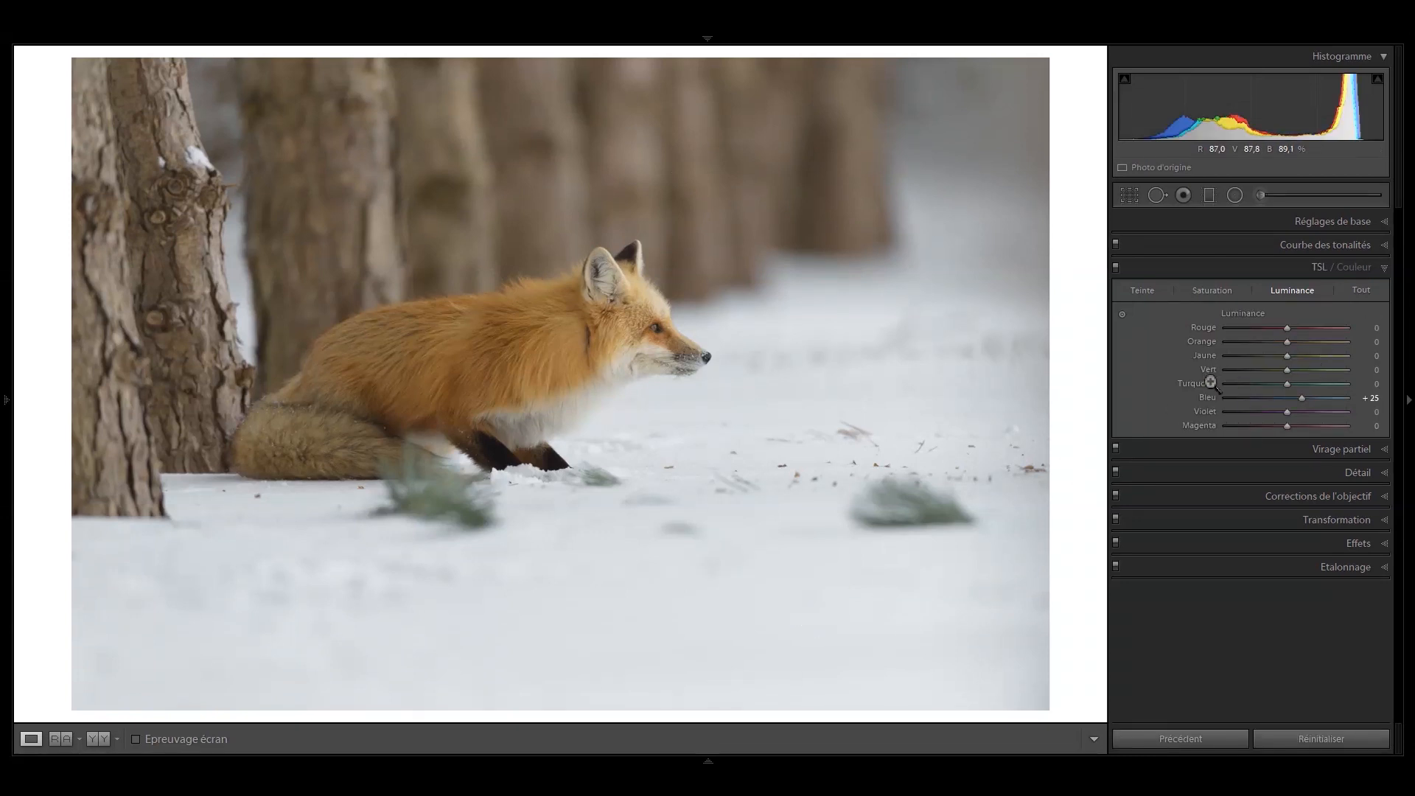
left_click(1250, 313, "alt")
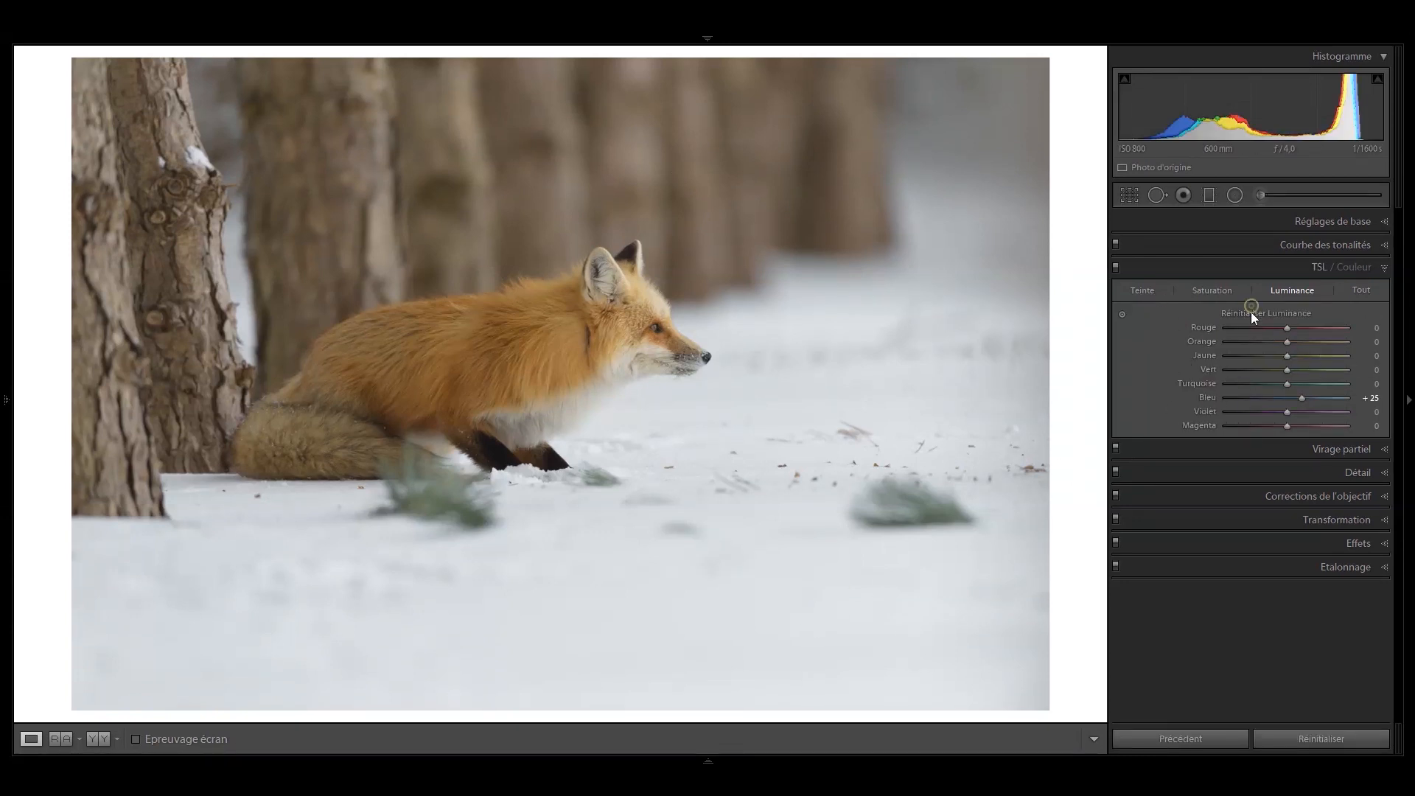
left_click(1215, 290)
left_click(1237, 314, "alt")
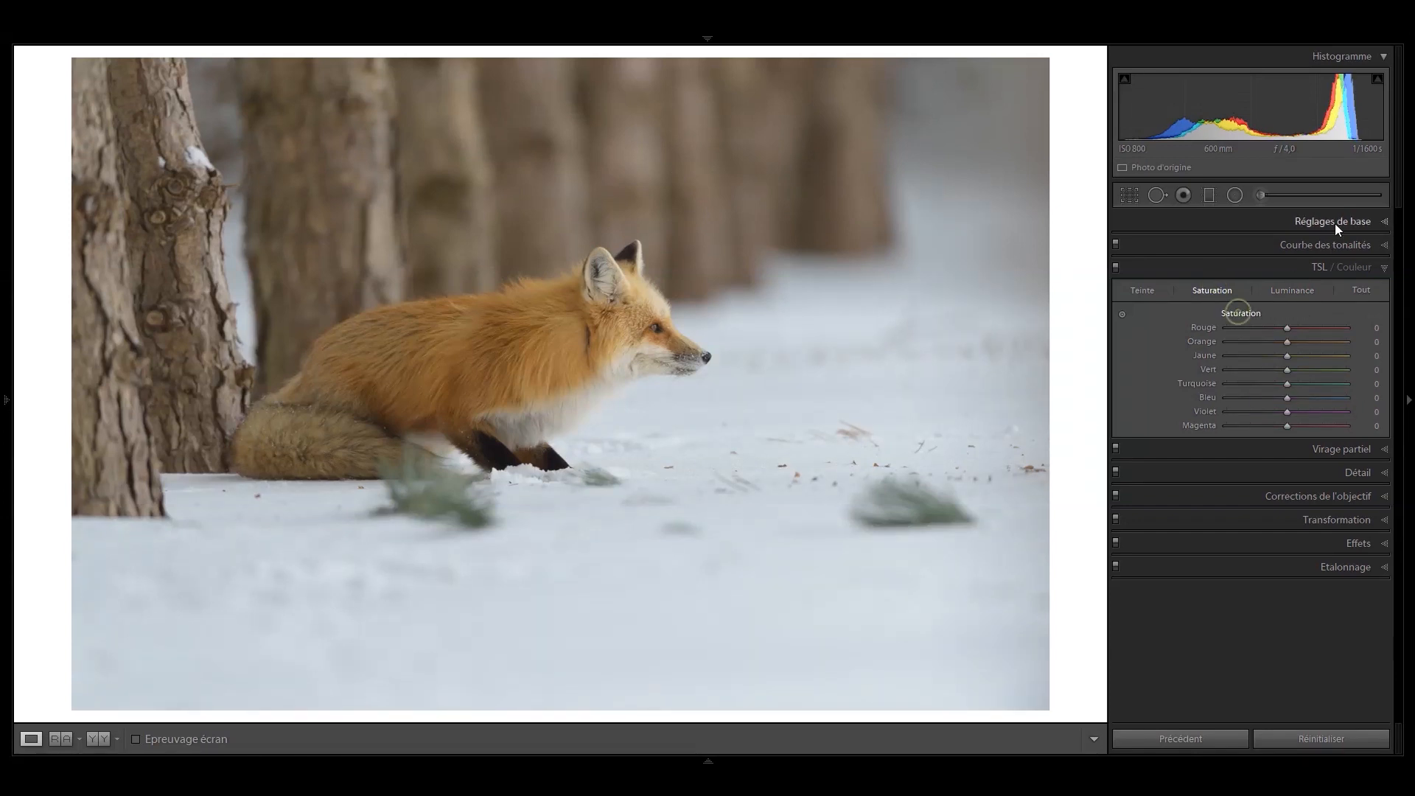
Set the virtual copy's white balance temperature to 7096 and display it side by side with the reference photo.
left_click(1334, 222)
left_click_drag(1276, 317, 1286, 317)
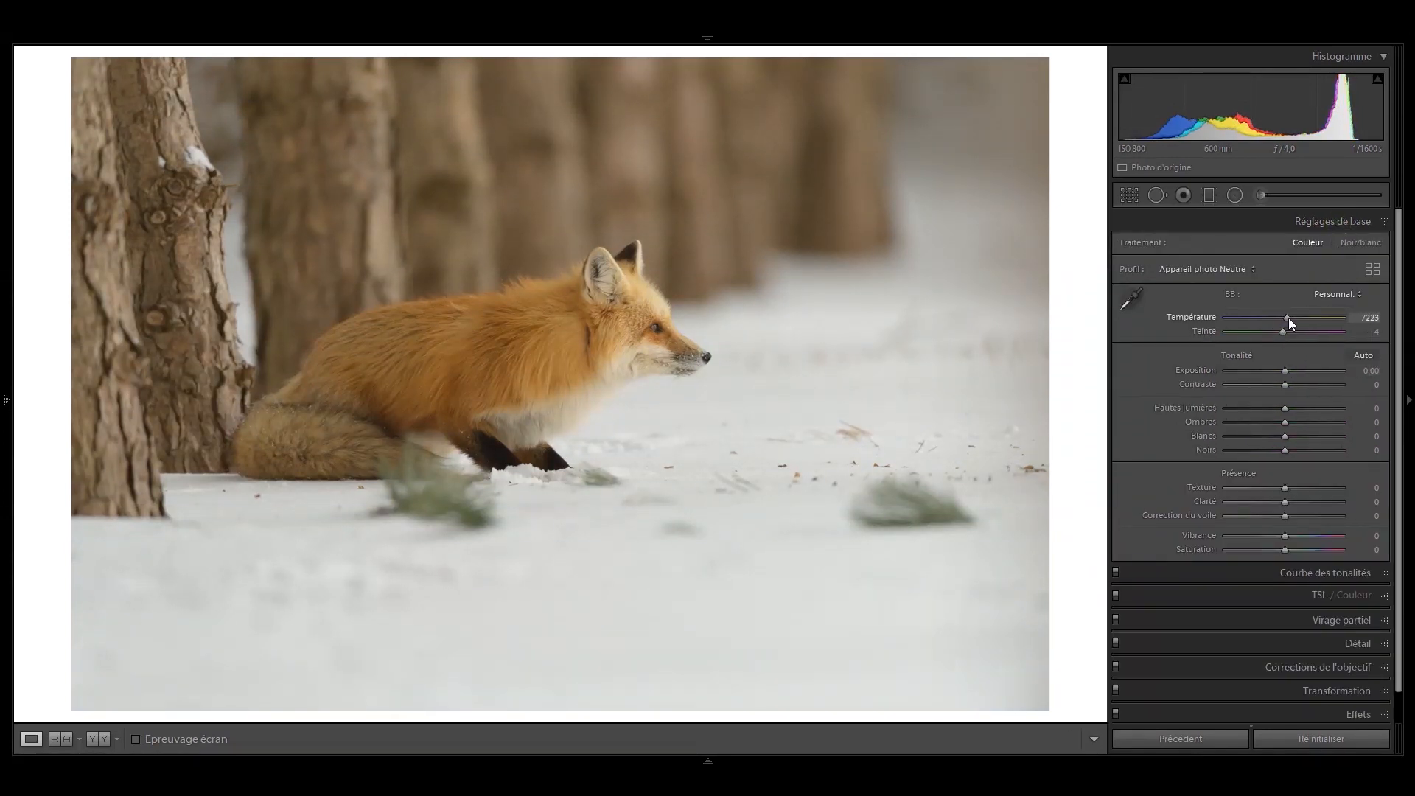
left_click_drag(1288, 318, 1287, 319)
key("shift+r")
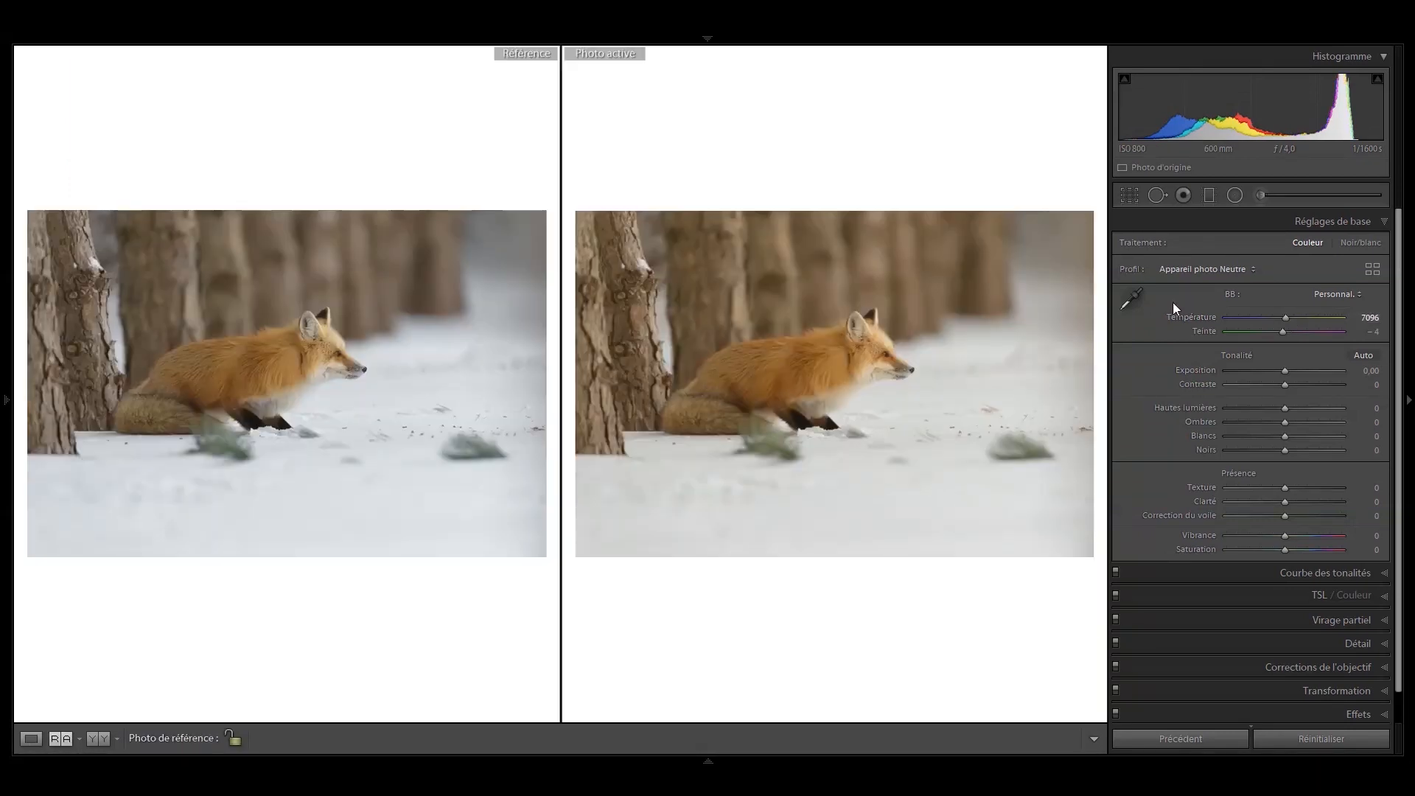